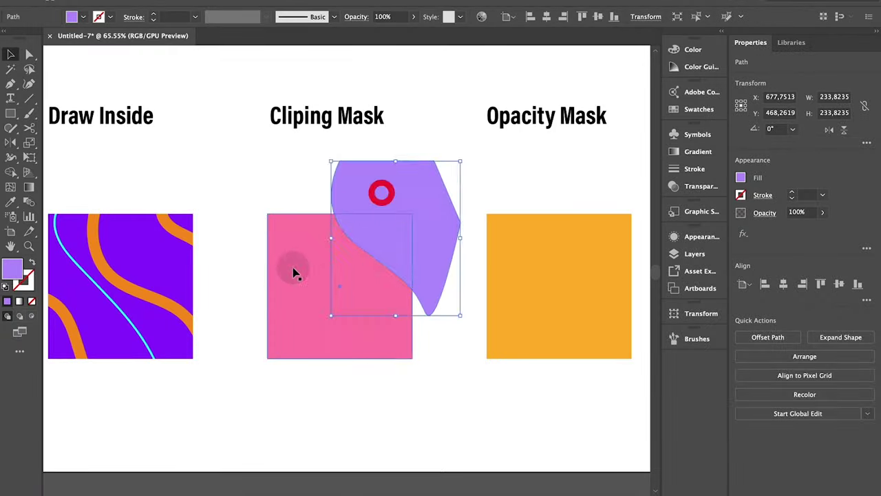
# Step: Show the mask document's layers, draw a freehand Paintbrush path, and roughen the heart outline
pyautogui.click(694, 253)
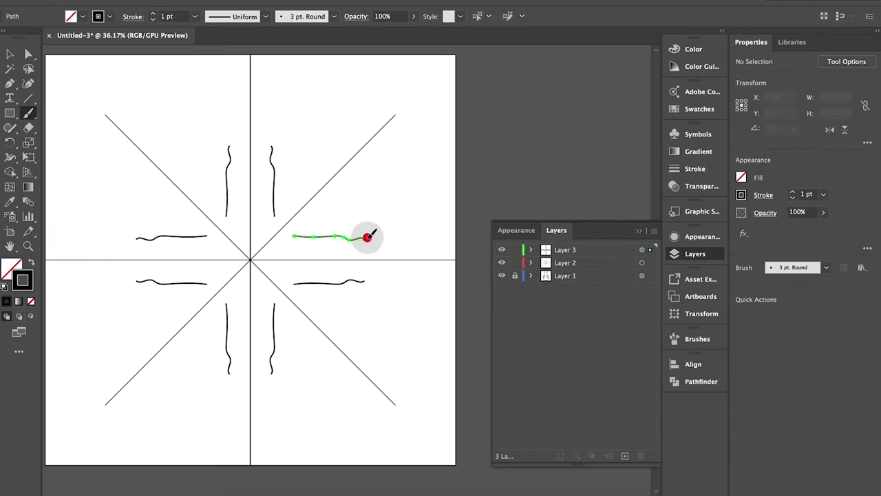
pyautogui.moveTo(367, 238); pyautogui.dragTo(365, 239)
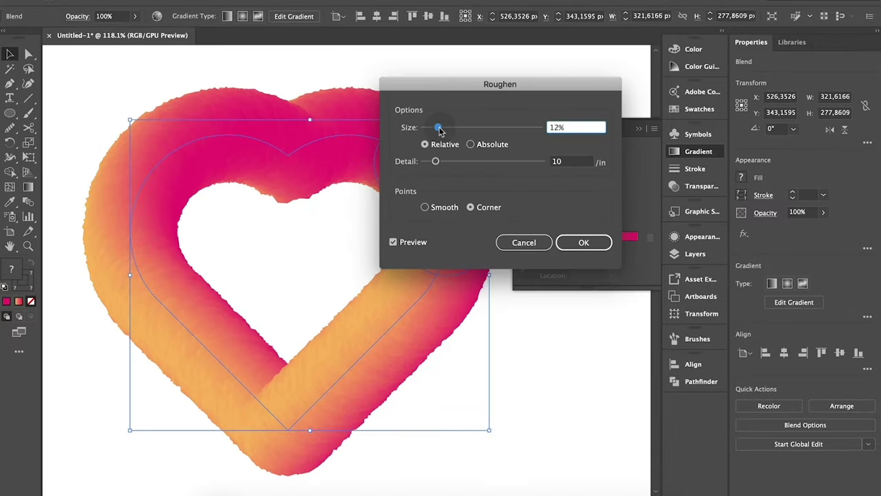
pyautogui.moveTo(439, 129); pyautogui.dragTo(468, 129)
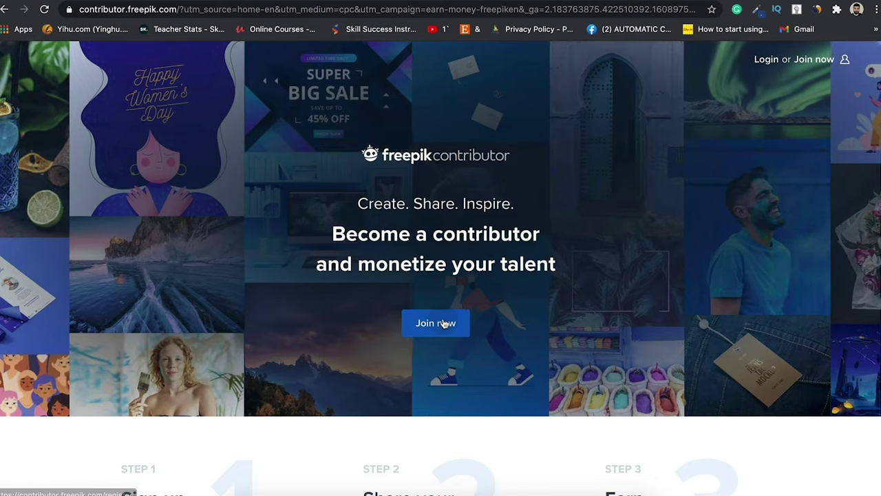
# Step: Choose Join now on the Freepik Contributor page and scroll down the sign-up page
pyautogui.click(444, 322)
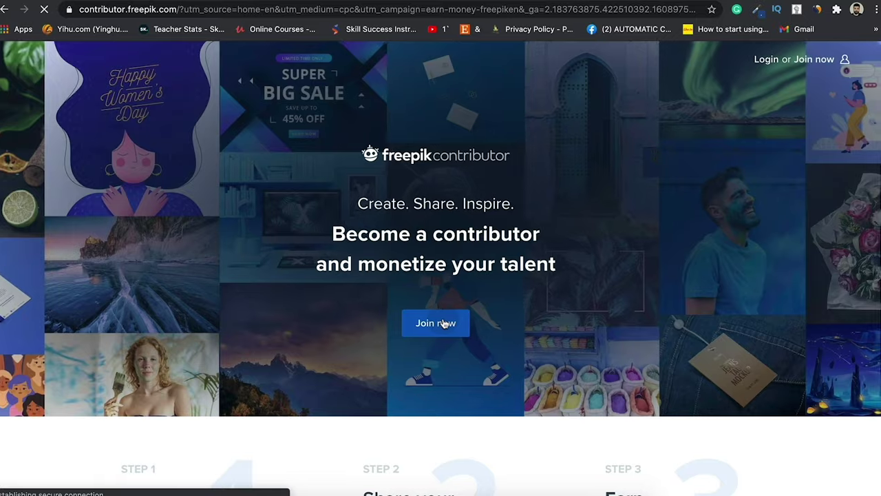
pyautogui.scroll(-3, 607, 341)
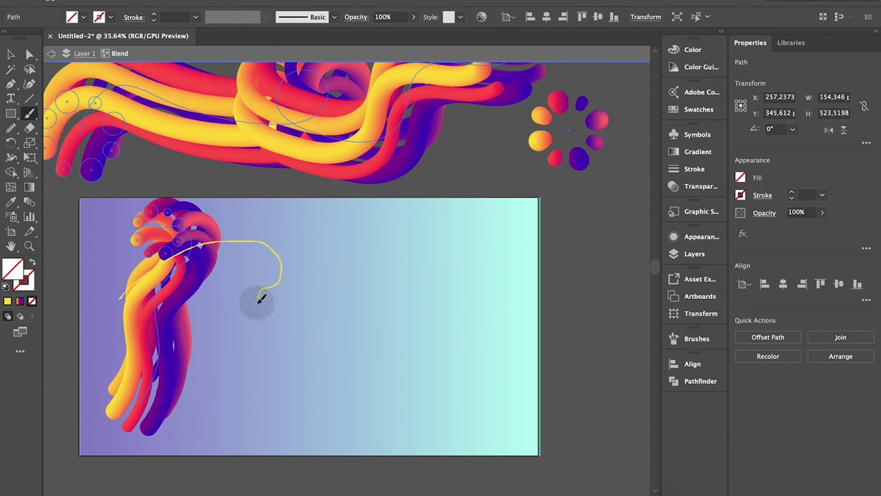
# Step: Draw new curled Pencil paths for the colourful blend strands to follow
pyautogui.moveTo(190, 330); pyautogui.dragTo(187, 334)
pyautogui.moveTo(194, 421); pyautogui.dragTo(158, 414)
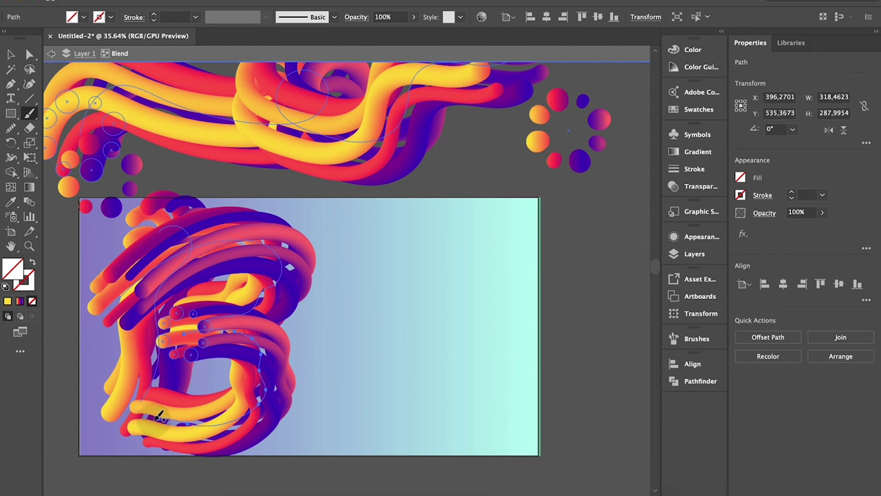
pyautogui.moveTo(379, 239); pyautogui.dragTo(535, 472)
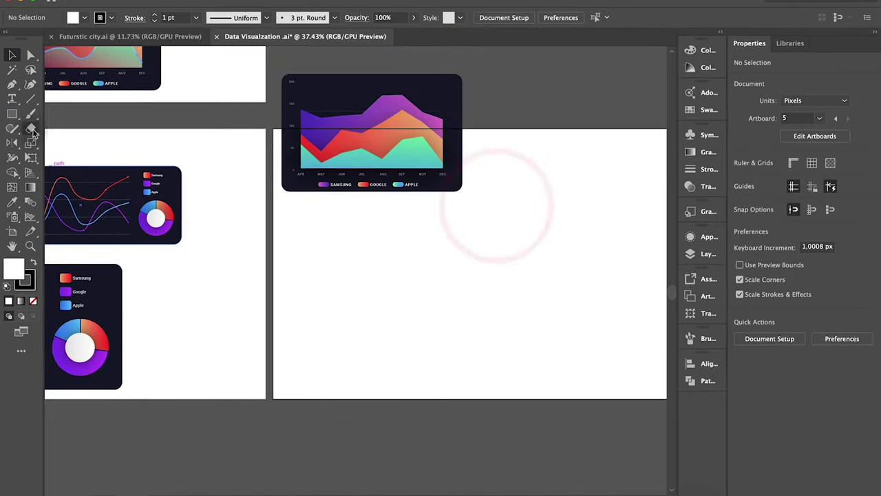
# Step: Drag out an area graph, then copy the month and company figures A1:D5 from Google Sheets
pyautogui.click(29, 218)
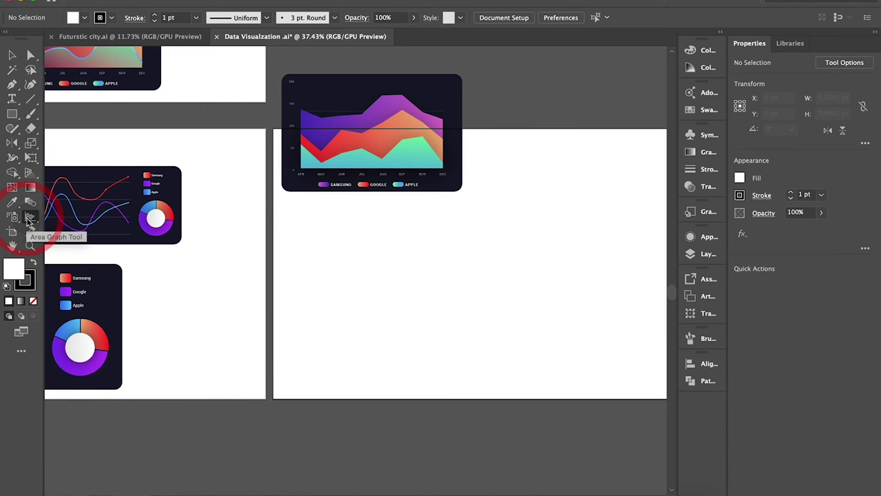
pyautogui.moveTo(295, 225); pyautogui.dragTo(435, 312)
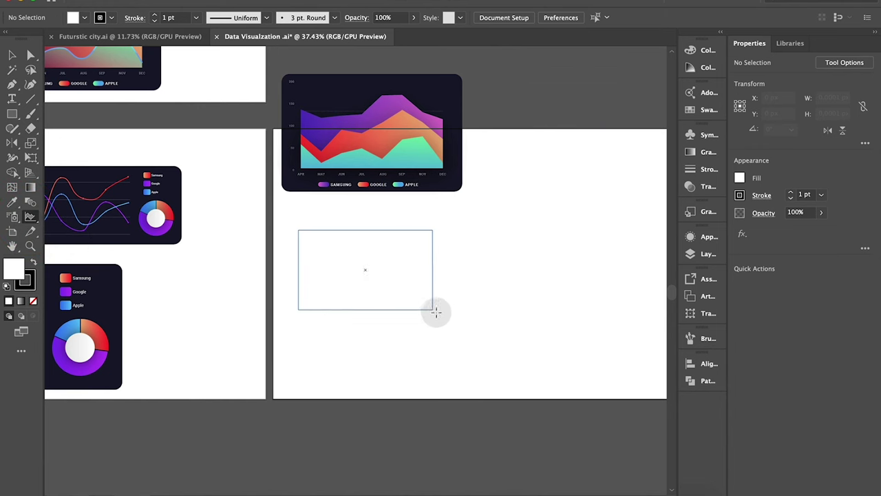
pyautogui.moveTo(39, 141); pyautogui.dragTo(252, 199)
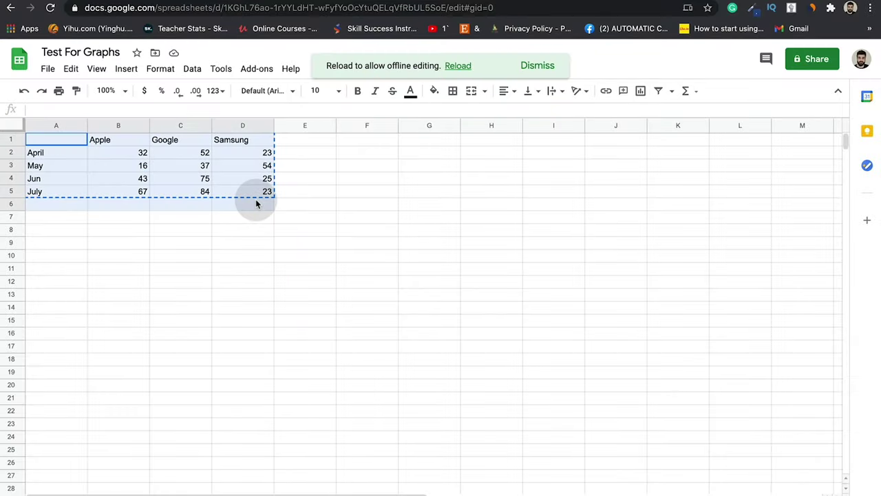
pyautogui.click(40, 141)
pyautogui.moveTo(40, 141); pyautogui.dragTo(274, 191)
pyautogui.press('super+c')
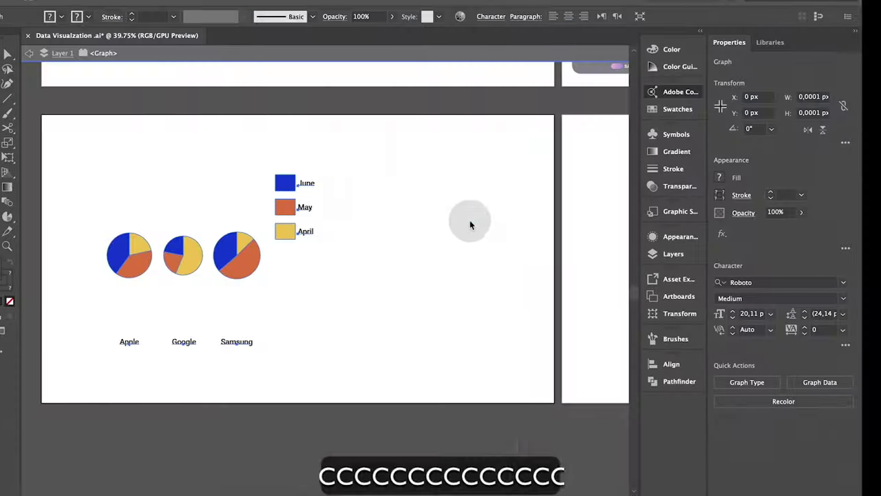
# Step: Paste the sales figures into the Graph Data table and apply them to the chart
pyautogui.click(360, 148)
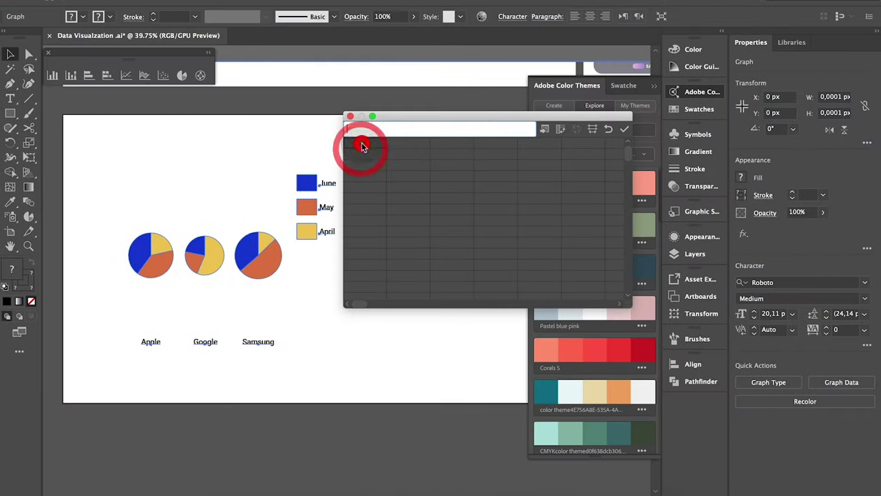
pyautogui.press('super+v')
pyautogui.click(622, 129)
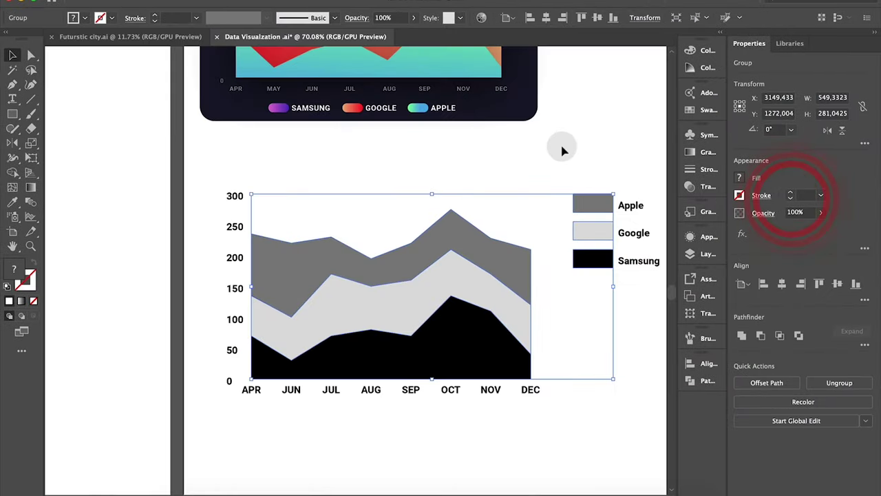
# Step: Ungroup the grey Apple, Google, Samsung area chart into separate shapes
pyautogui.rightClick(393, 305)
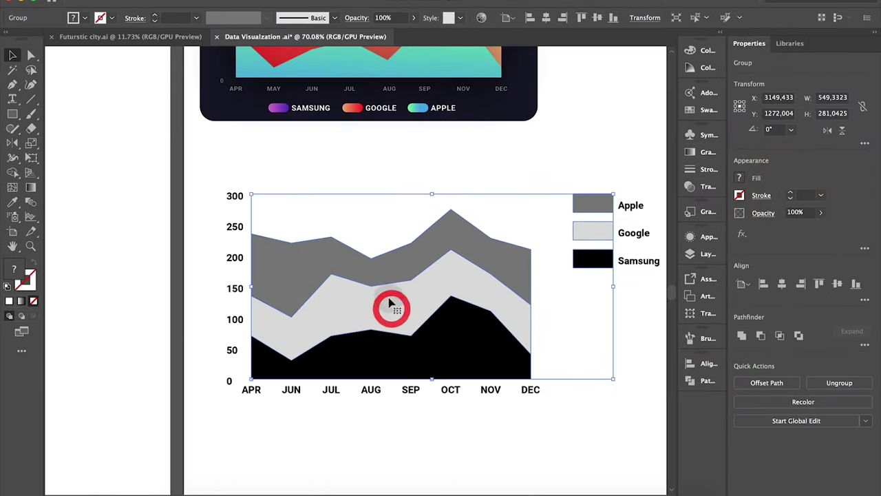
pyautogui.click(442, 288)
pyautogui.rightClick(447, 342)
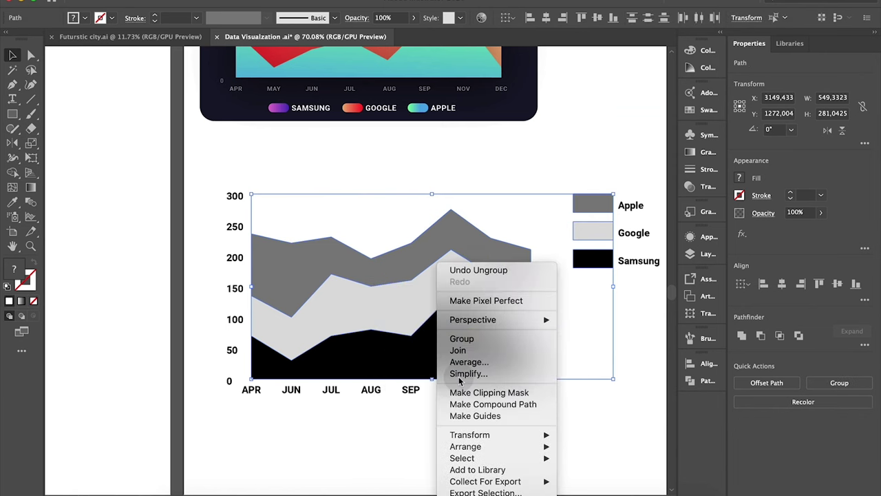
pyautogui.click(633, 409)
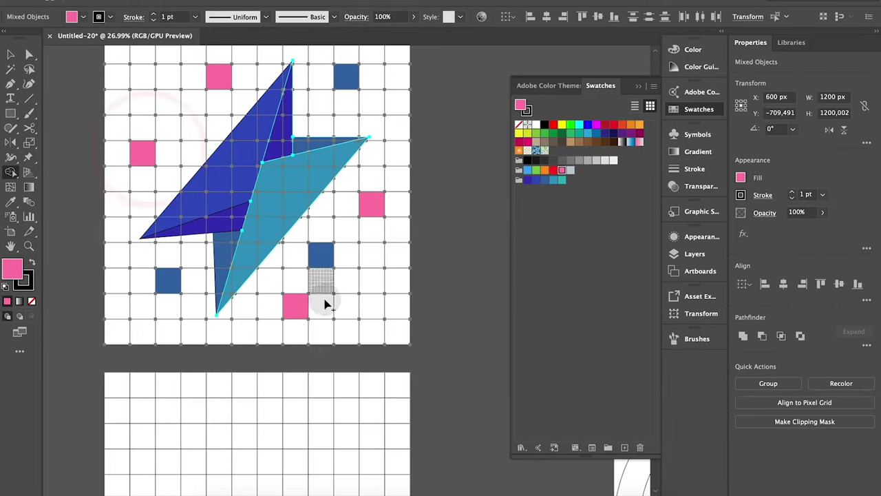
# Step: Fill a grid square beside the lightning bolt with the dark blue swatch
pyautogui.click(527, 180)
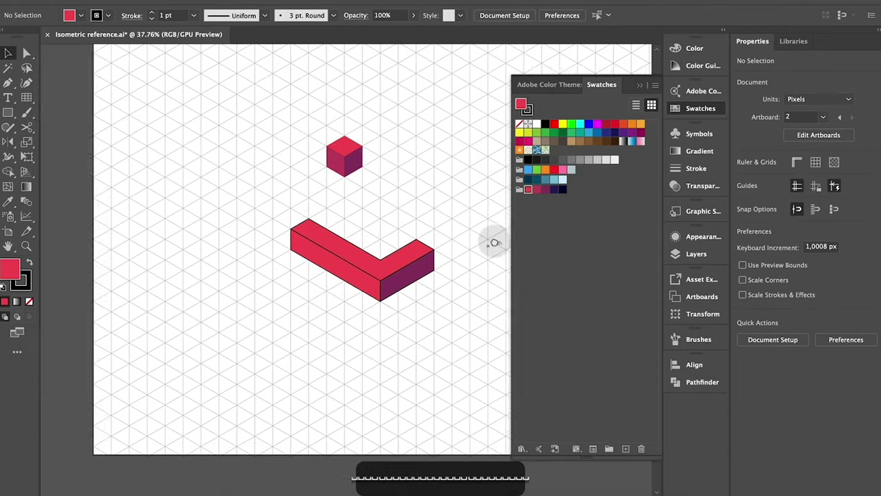
# Step: Zoom in on the small red cube and raise its top face to stretch it taller
pyautogui.click(244, 188)
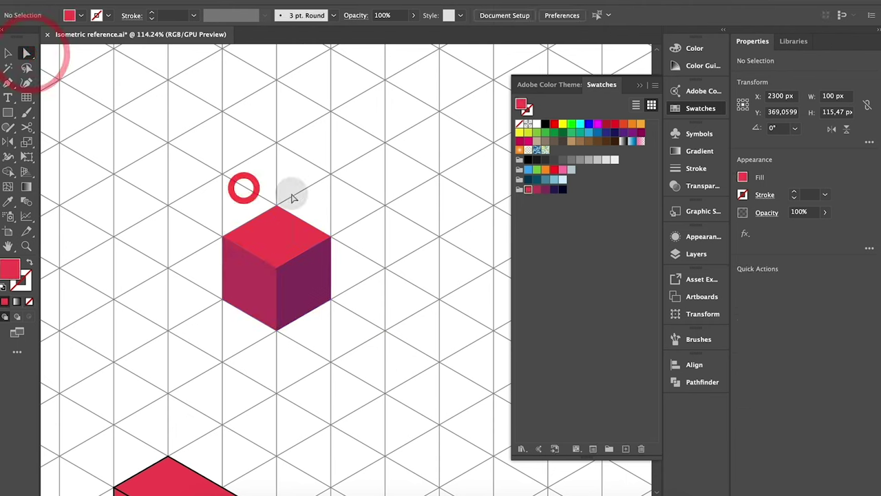
pyautogui.moveTo(164, 191); pyautogui.dragTo(351, 275)
pyautogui.hotkey('shift', 'Up')
pyautogui.hotkey('shift', 'Up')
pyautogui.hotkey('shift', 'Up')
pyautogui.hotkey('shift', 'Up')
pyautogui.hotkey('shift', 'Up')
pyautogui.hotkey('shift', 'Up')
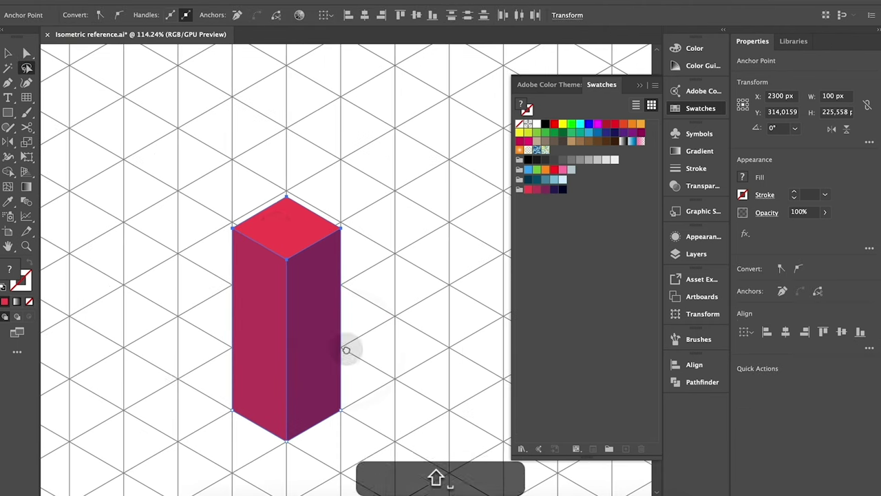
# Step: Undo the stretch to shorten the box, then deselect the box and door
pyautogui.press('v')
pyautogui.click(433, 176)
pyautogui.hotkey('ctrl', 'z')
pyautogui.hotkey('ctrl', 'z')
pyautogui.hotkey('ctrl', 'z')
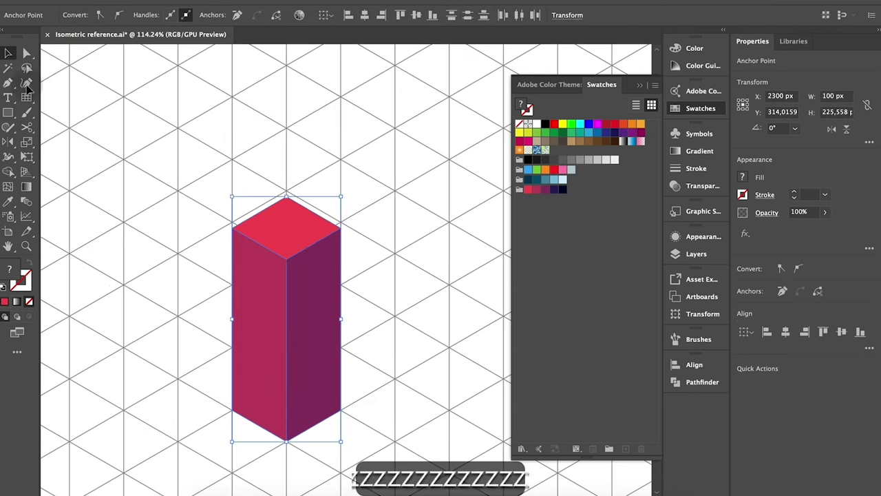
pyautogui.click(64, 78)
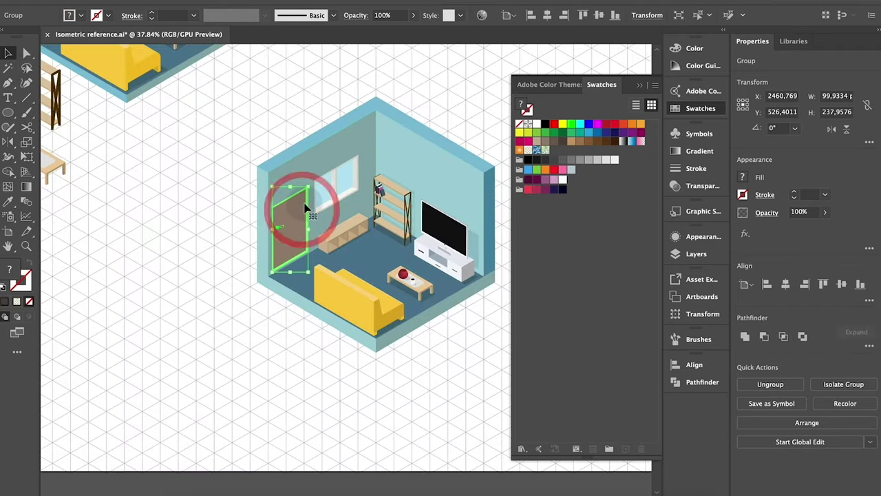
pyautogui.click(250, 367)
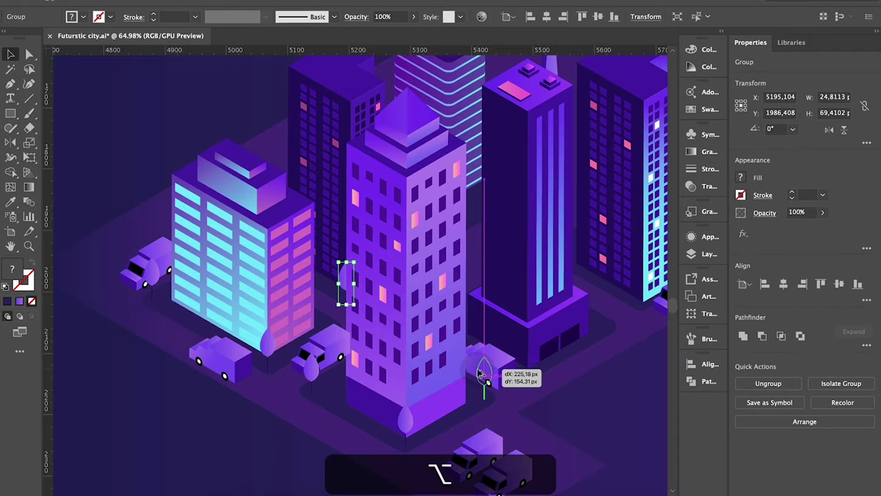
pyautogui.hscroll(5, 564, 342)
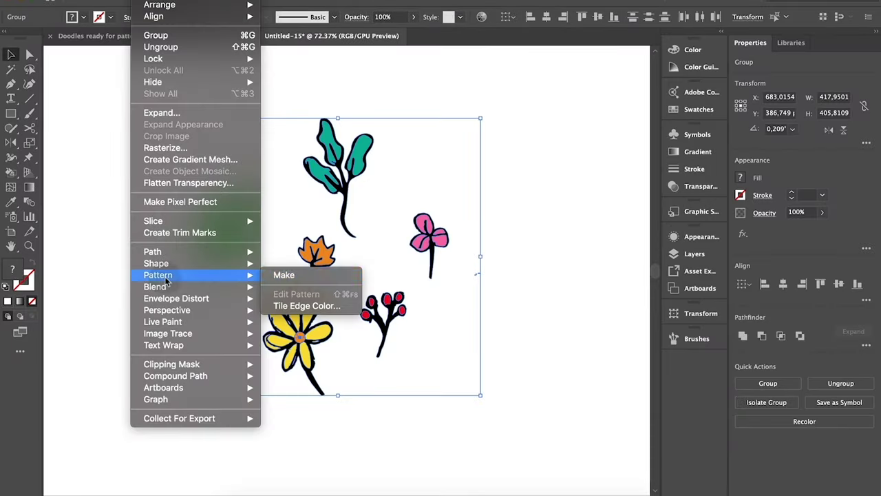
# Step: Make a repeating pattern from the leaf doodles and randomize it to maroon, green and teal
pyautogui.click(296, 276)
pyautogui.click(558, 276)
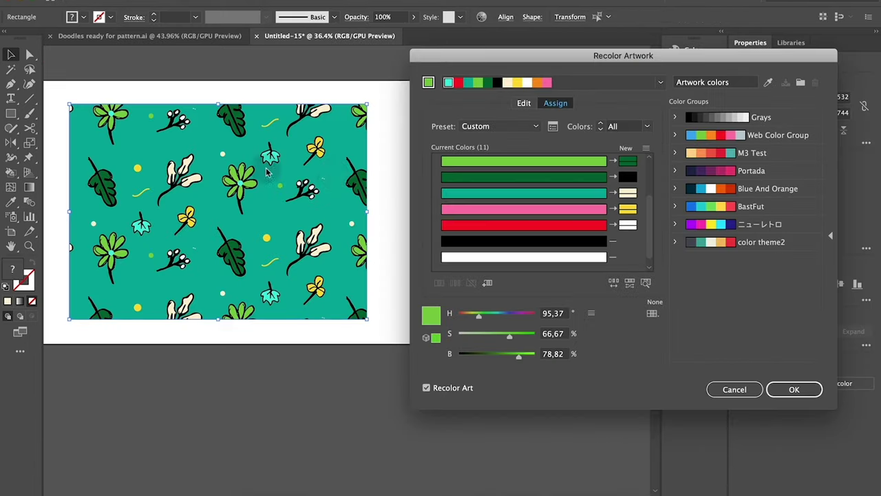
pyautogui.click(629, 283)
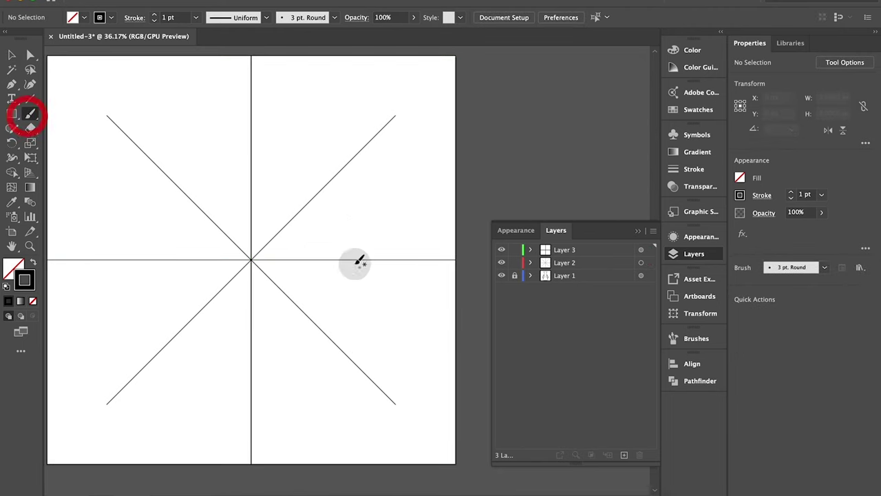
# Step: Draw two trial mirrored strokes on the mandala guides, undo both, and start a Pen path at the centre
pyautogui.moveTo(347, 232); pyautogui.dragTo(364, 239)
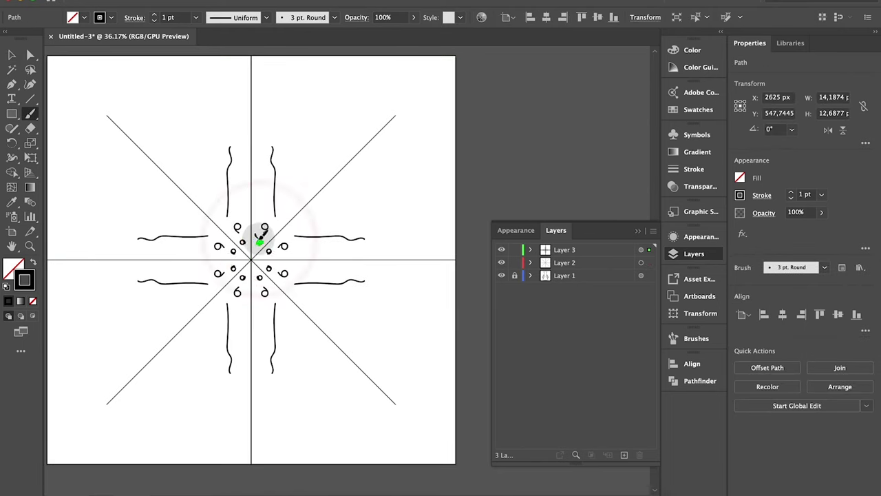
pyautogui.moveTo(260, 177); pyautogui.dragTo(316, 145)
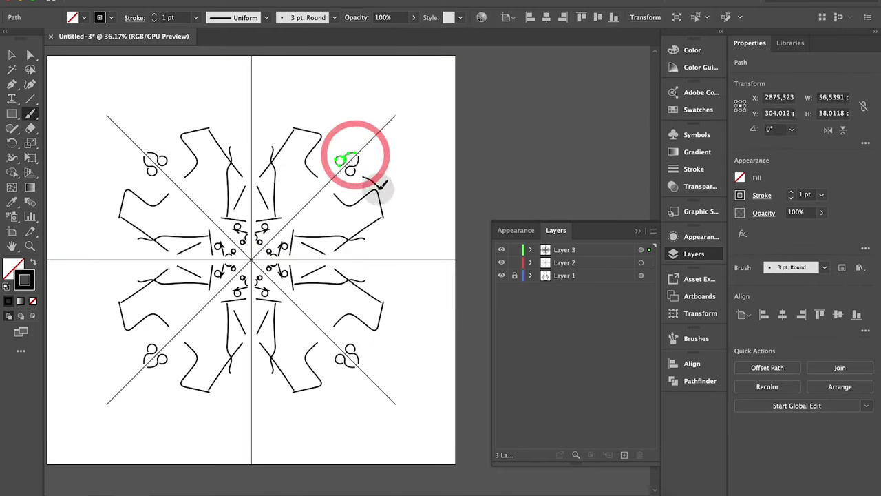
pyautogui.hotkey('ctrl', 'z')
pyautogui.hotkey('ctrl', 'z')
pyautogui.hotkey('ctrl', 'z')
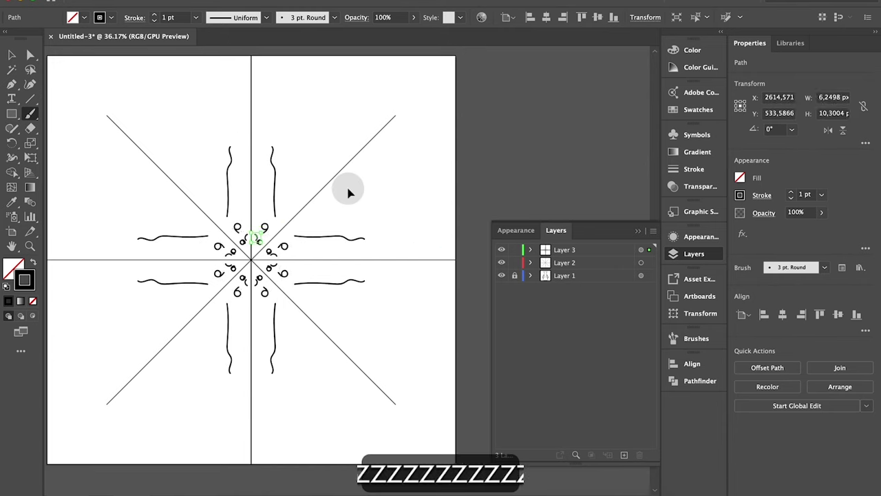
pyautogui.hotkey('ctrl', 'z')
pyautogui.hotkey('ctrl', 'z')
pyautogui.hotkey('ctrl', 'z')
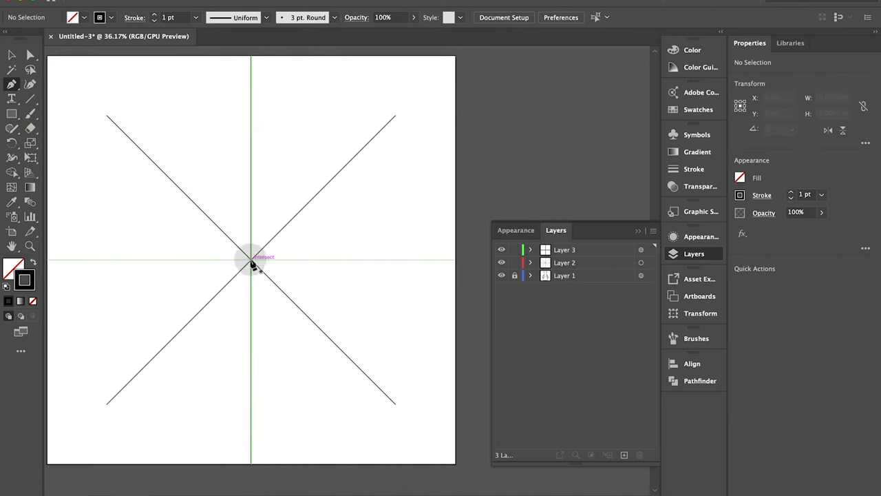
pyautogui.click(251, 260)
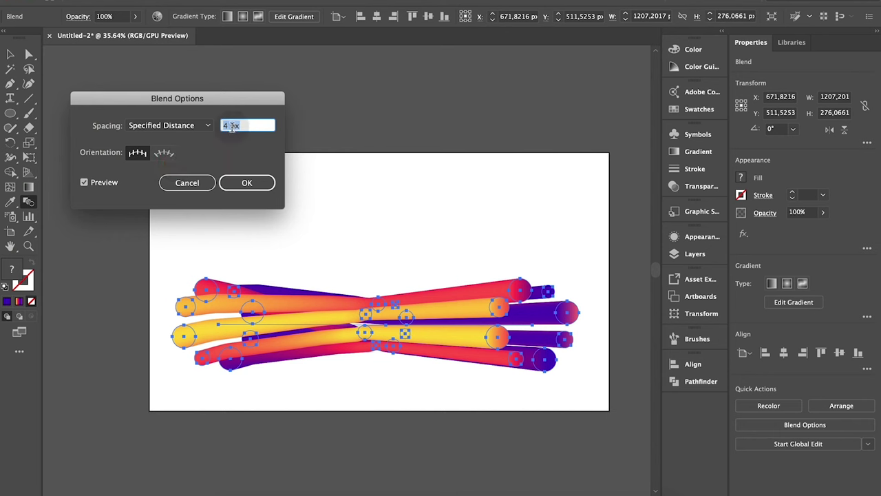
# Step: Confirm the blend spacing and recolour the y stroke's end circle to magenta EA5FFF
pyautogui.click(246, 180)
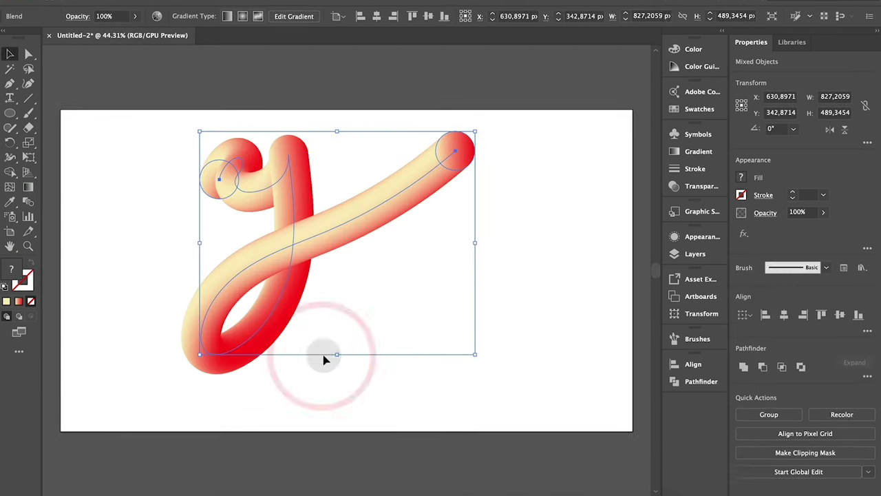
pyautogui.click(98, 200)
pyautogui.click(304, 221)
pyautogui.doubleClick(373, 158)
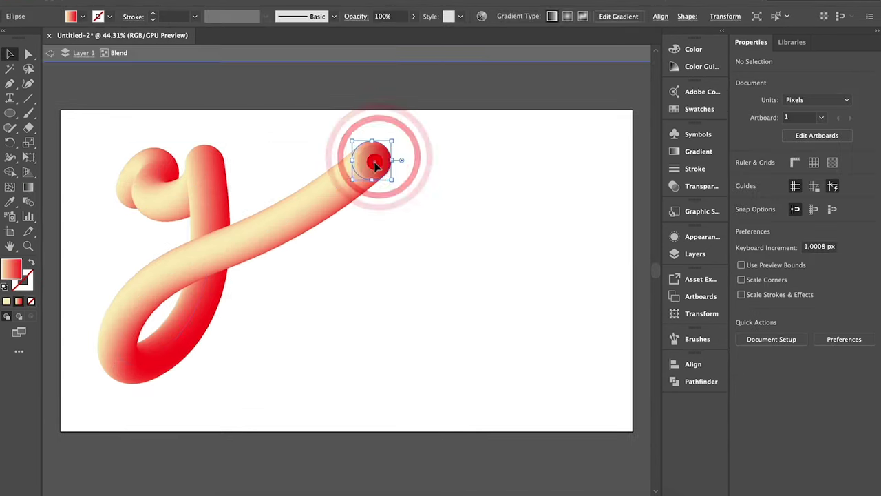
pyautogui.click(741, 178)
pyautogui.click(684, 201)
pyautogui.click(711, 302)
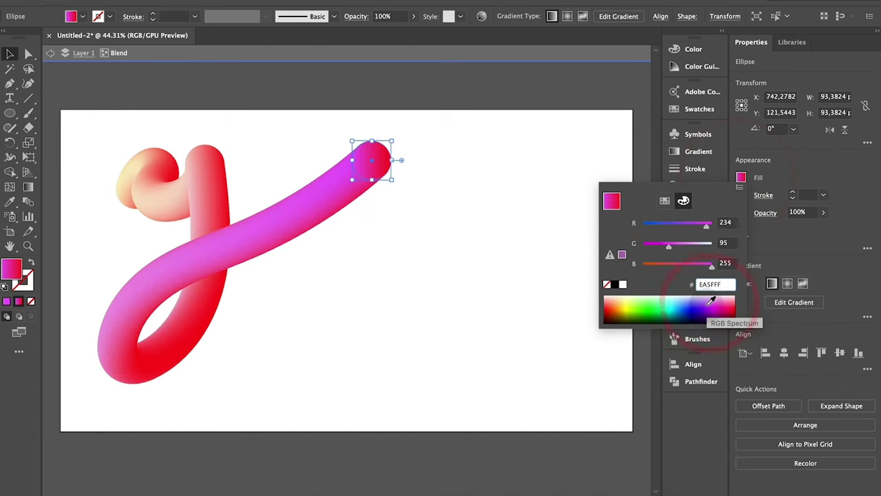
pyautogui.moveTo(719, 297); pyautogui.dragTo(693, 305)
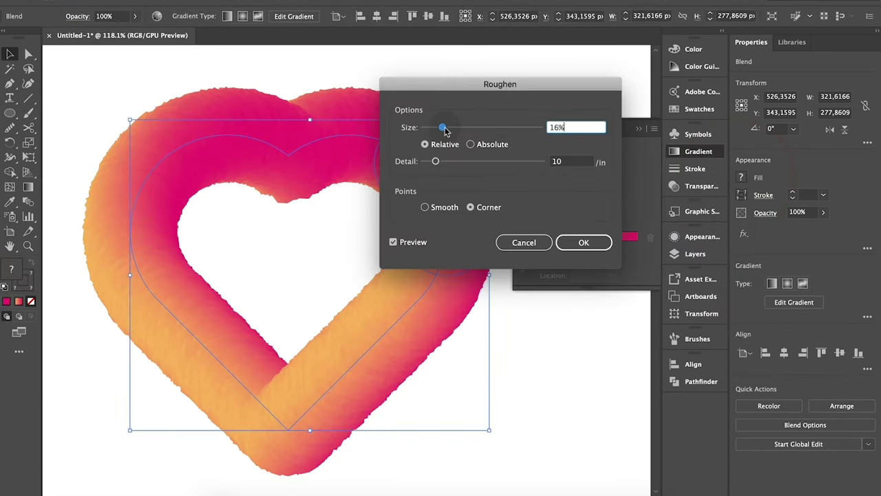
# Step: Adjust the heart's Roughen size and detail for a spiky, furry edge
pyautogui.moveTo(444, 124); pyautogui.dragTo(521, 127)
pyautogui.moveTo(444, 127); pyautogui.dragTo(452, 129)
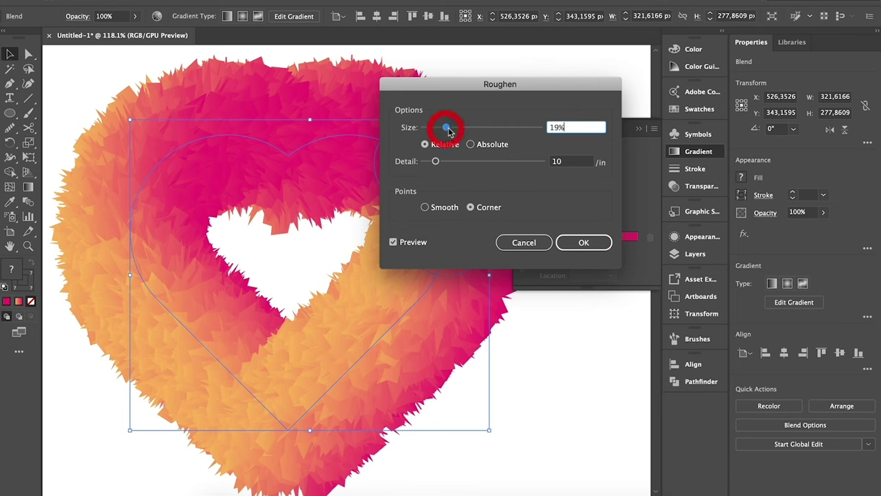
pyautogui.moveTo(446, 162); pyautogui.dragTo(508, 162)
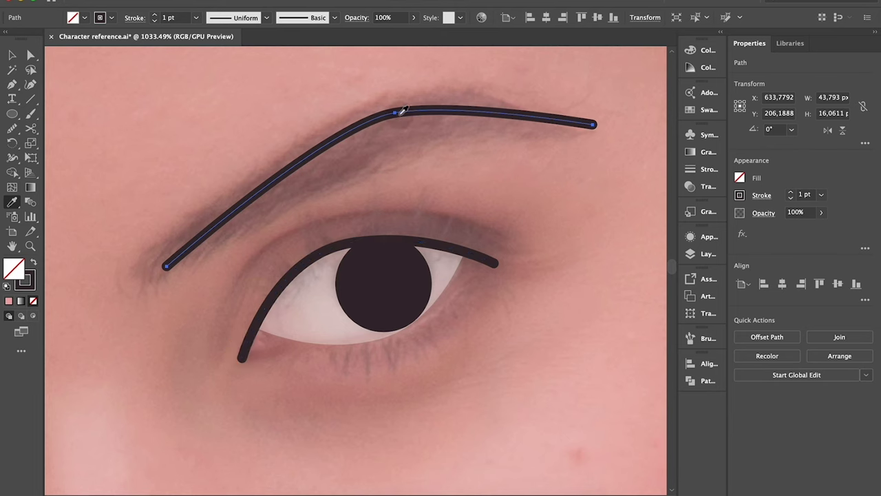
# Step: Set the portrait's eye line stroke to 4 pt, then switch to the Paintbrush
pyautogui.click(790, 191)
pyautogui.click(790, 191)
pyautogui.click(790, 192)
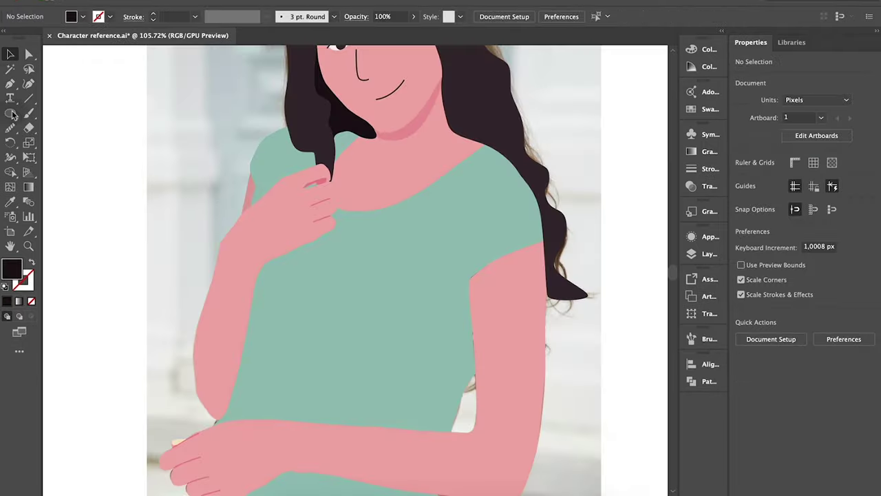
pyautogui.click(28, 112)
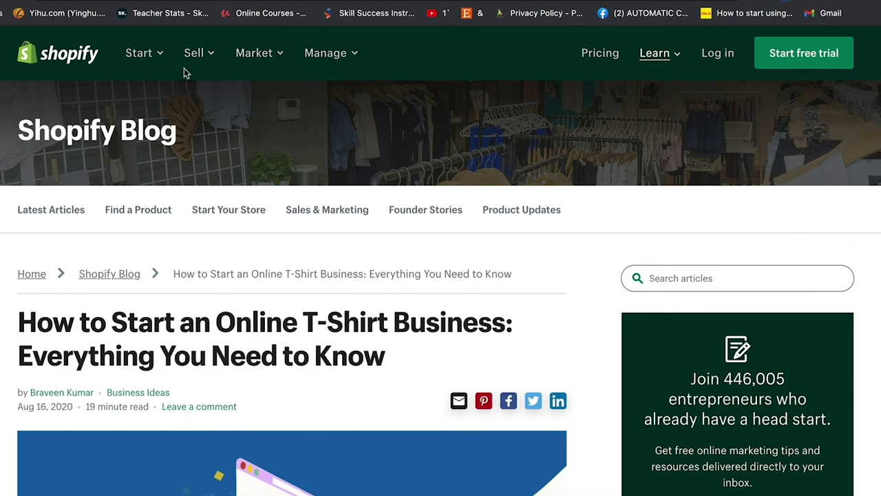
# Step: Reveal Layer 25's position and keyframed properties, then scrub the timeline to preview the animation
pyautogui.scroll(-5, 172, 206)
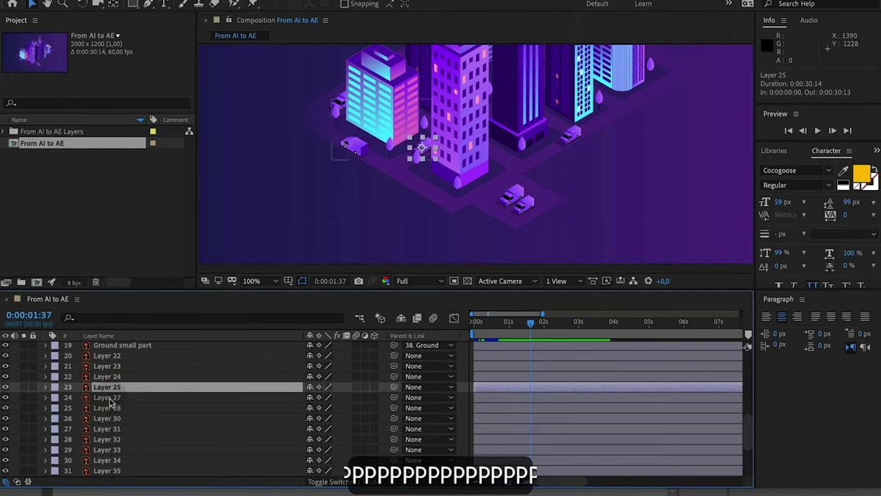
pyautogui.press('p')
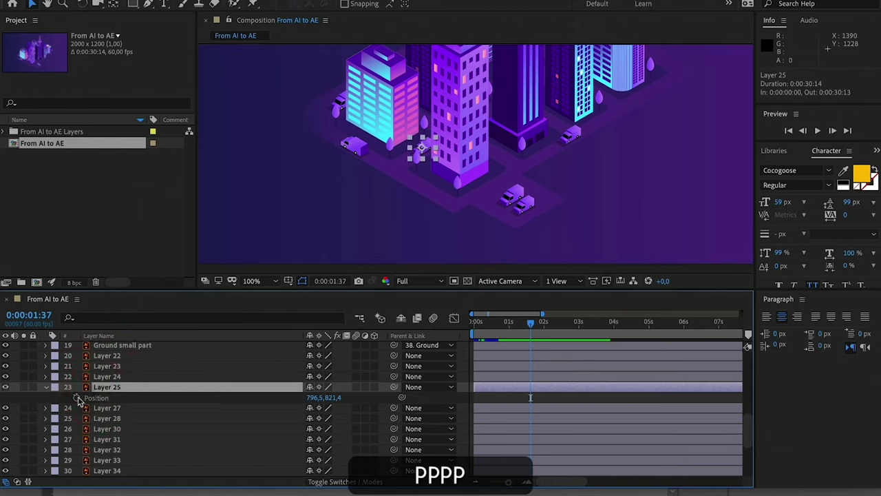
pyautogui.press('u')
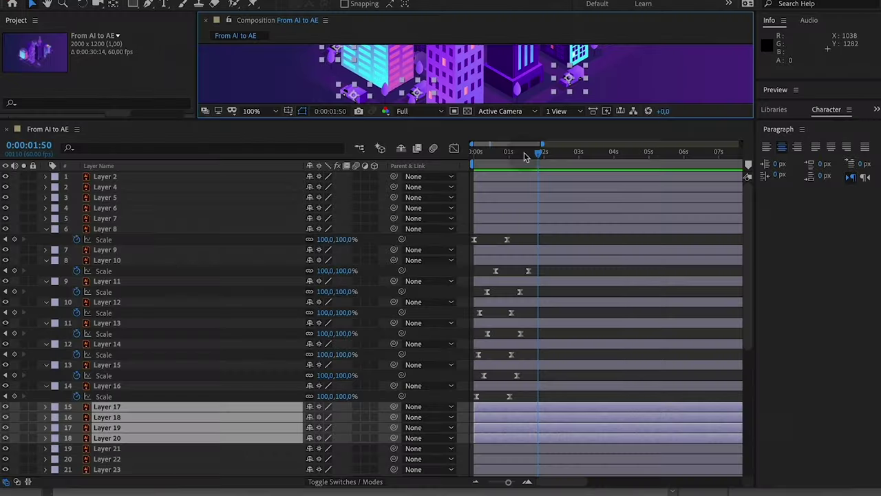
pyautogui.moveTo(524, 153)
pyautogui.mouseDown()
pyautogui.moveTo(462, 159)
pyautogui.moveTo(498, 163)
pyautogui.mouseUp()
# Step: Show the Scale property for Layers 17–20, 25 and 30
pyautogui.scroll(-2, 495, 424)
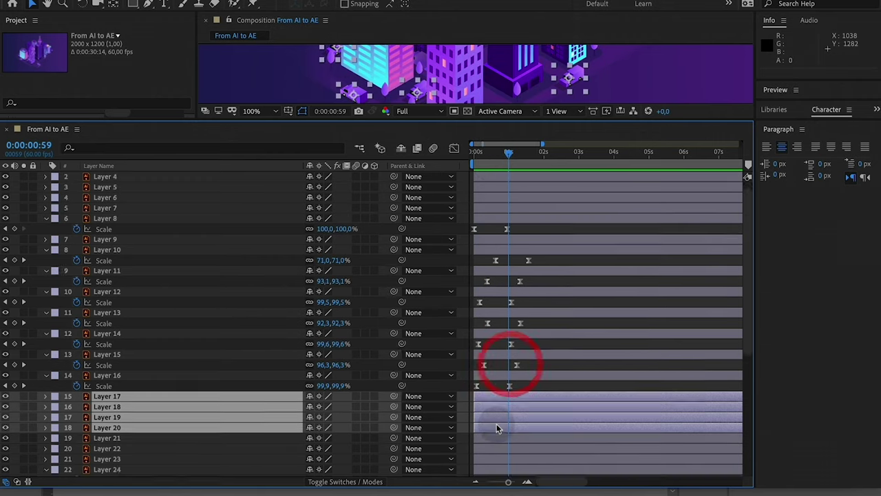
pyautogui.press('s')
pyautogui.scroll(-5, 495, 423)
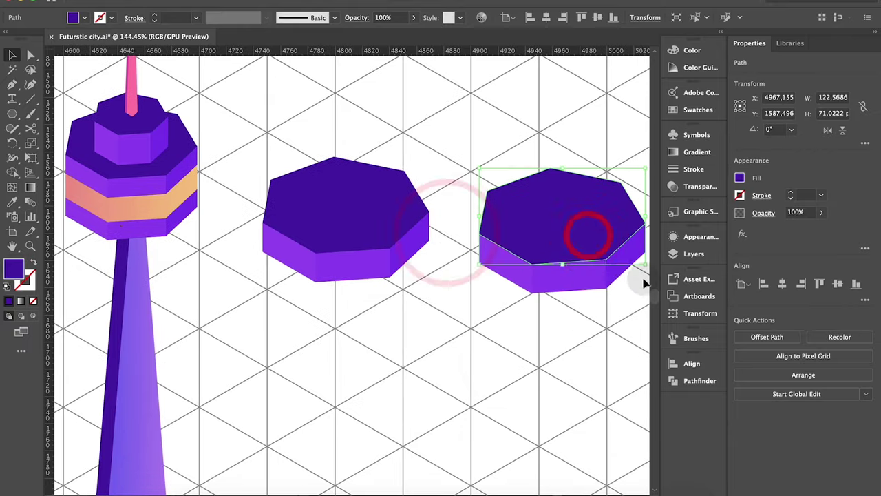
# Step: Select the lower side faces of the right purple hexagonal prism
pyautogui.keyDown('shift'); pyautogui.click(610, 266); pyautogui.keyUp('shift')
pyautogui.hscroll(3, 560, 227)
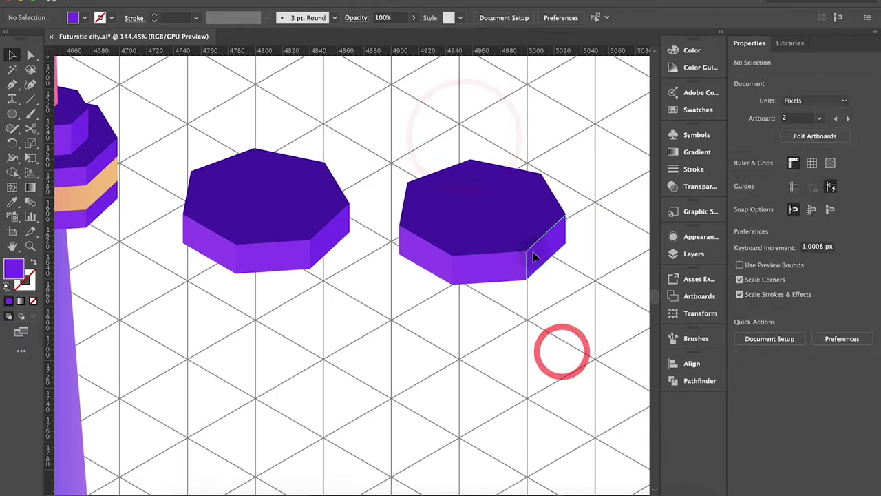